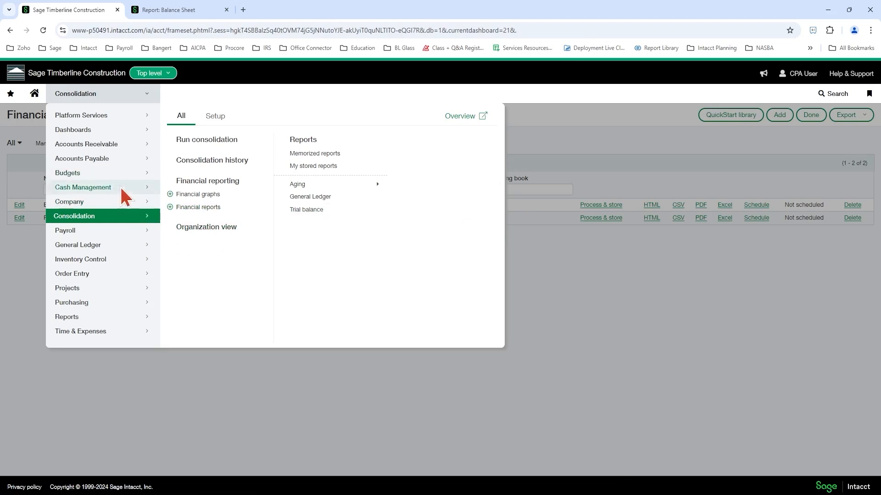
left_click(102, 248)
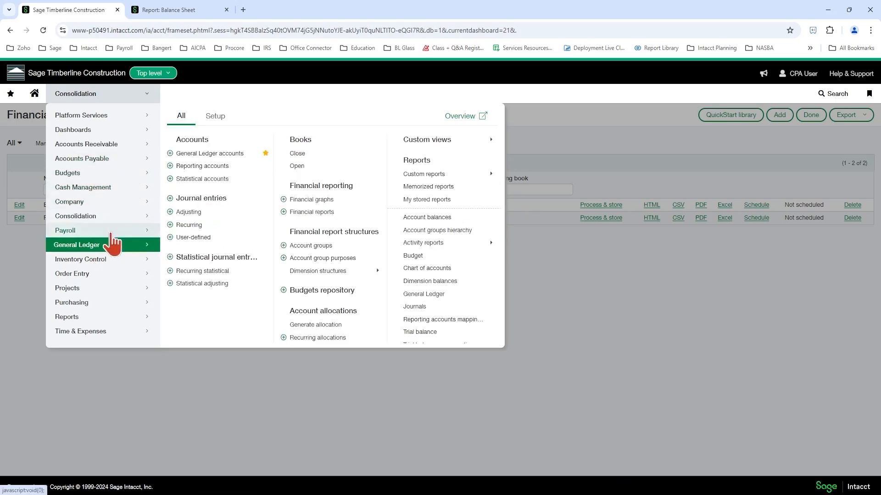
left_click(99, 317)
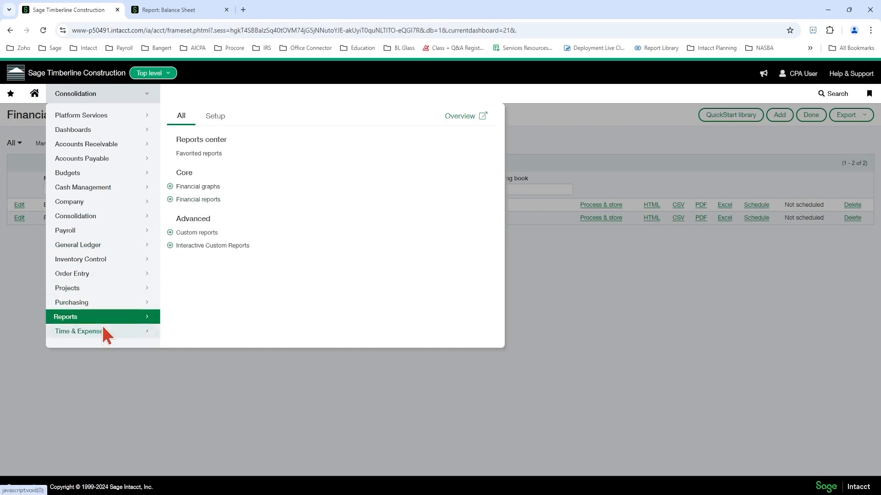
left_click(201, 201)
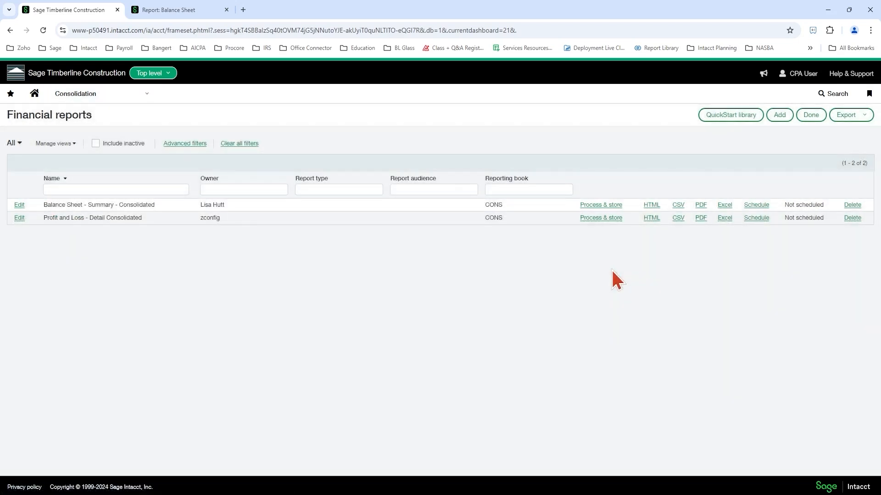
left_click(112, 95)
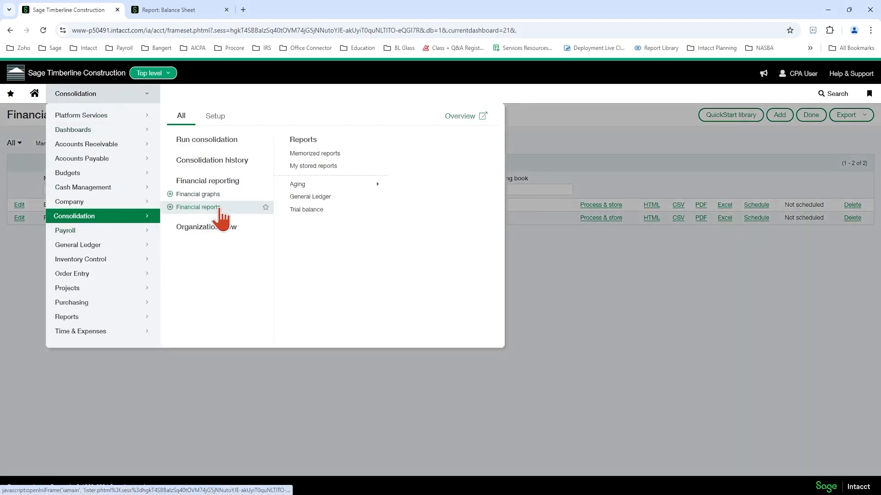
left_click(629, 301)
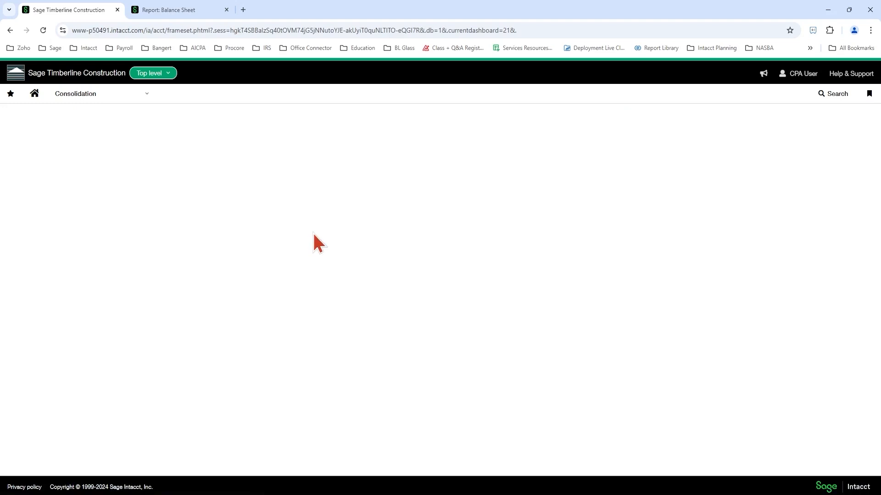
- Expand the Balance Sheet's Actual column by Locations – All levels, with roll-up, and preview it as a live HTML report
left_click(442, 234)
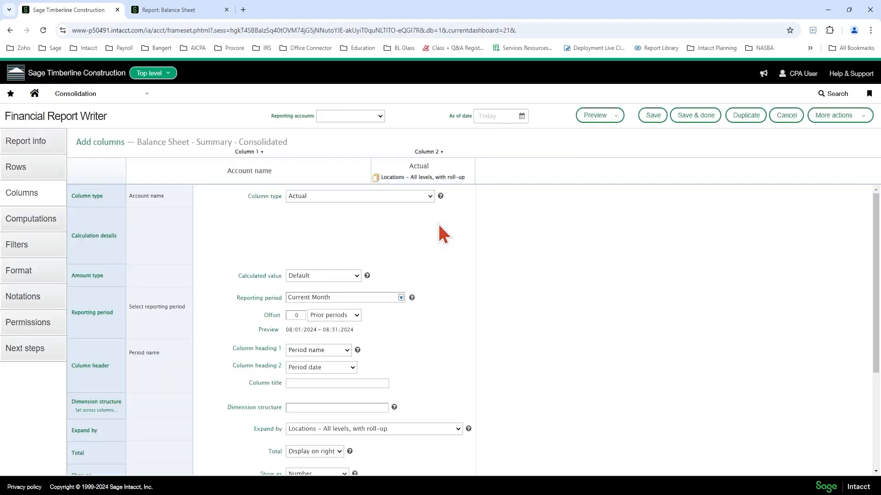
left_click(457, 429)
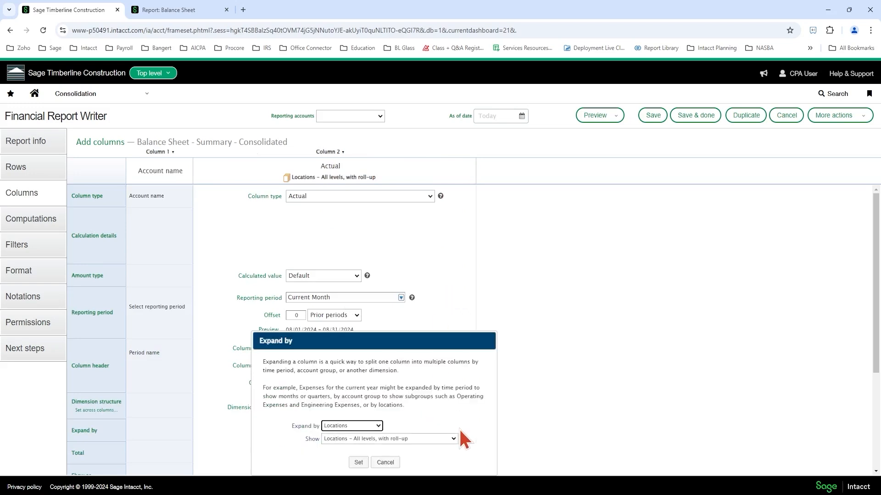
left_click(379, 426)
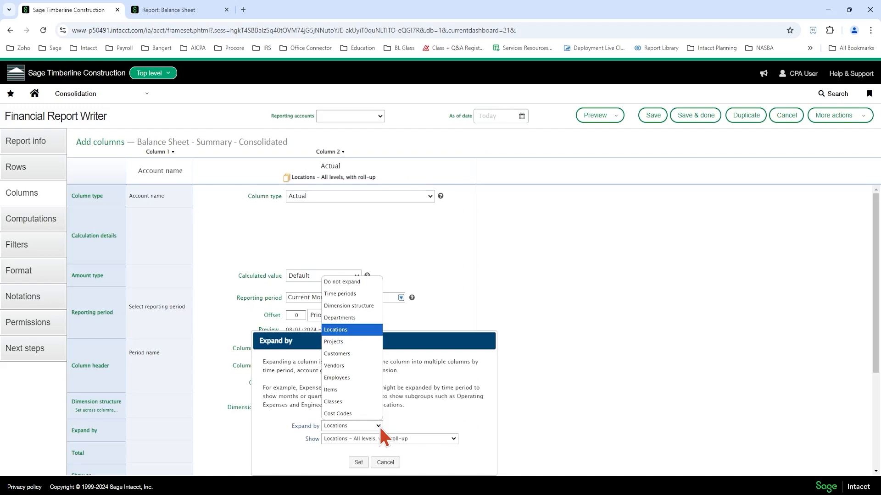
left_click(374, 330)
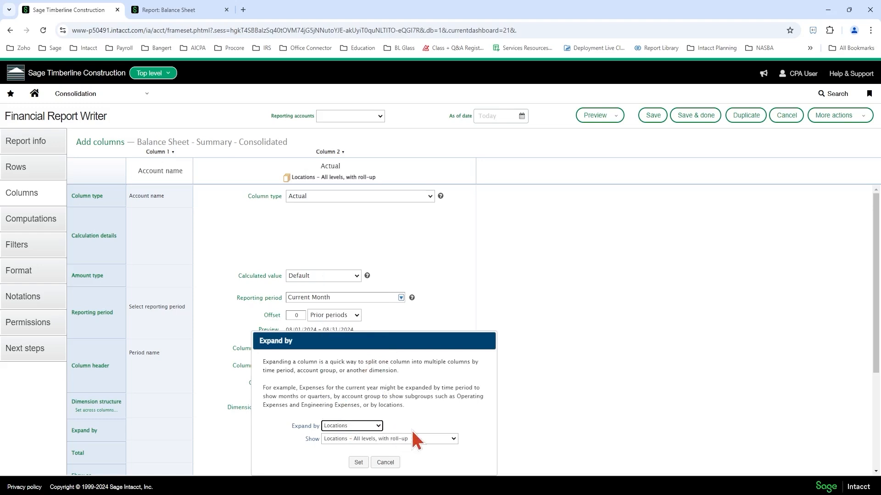
left_click(380, 439)
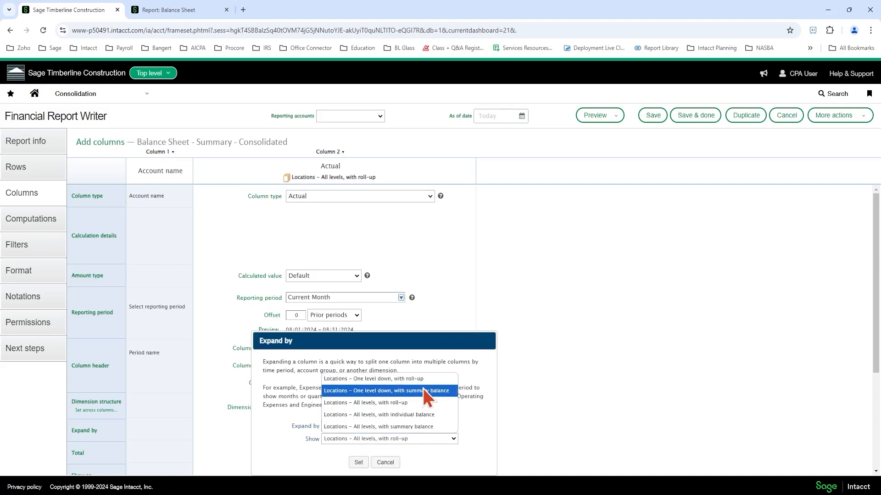
left_click(554, 393)
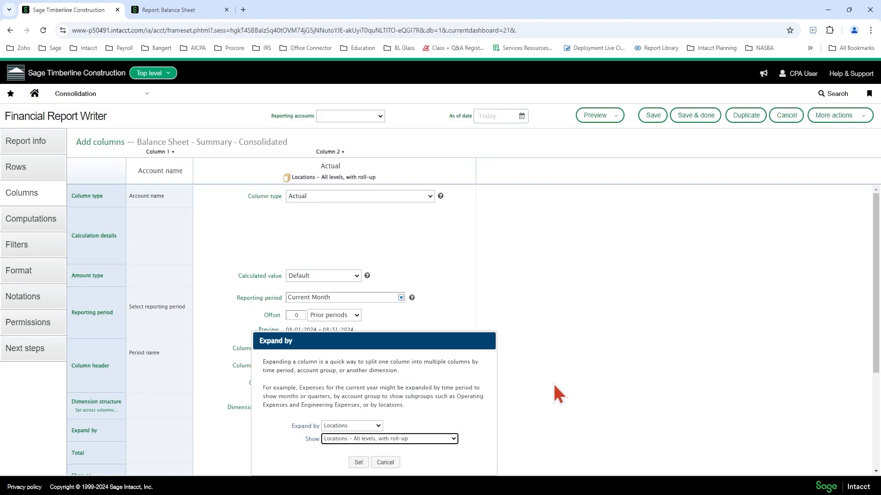
left_click(416, 437)
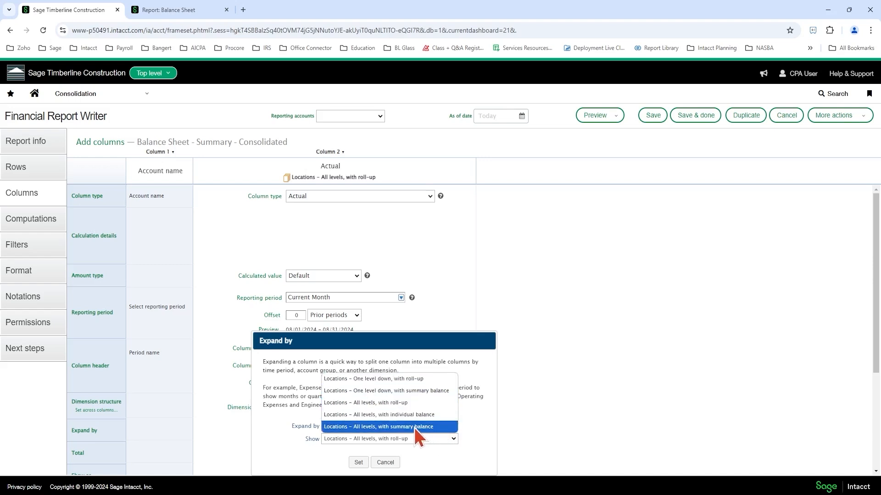
left_click(381, 402)
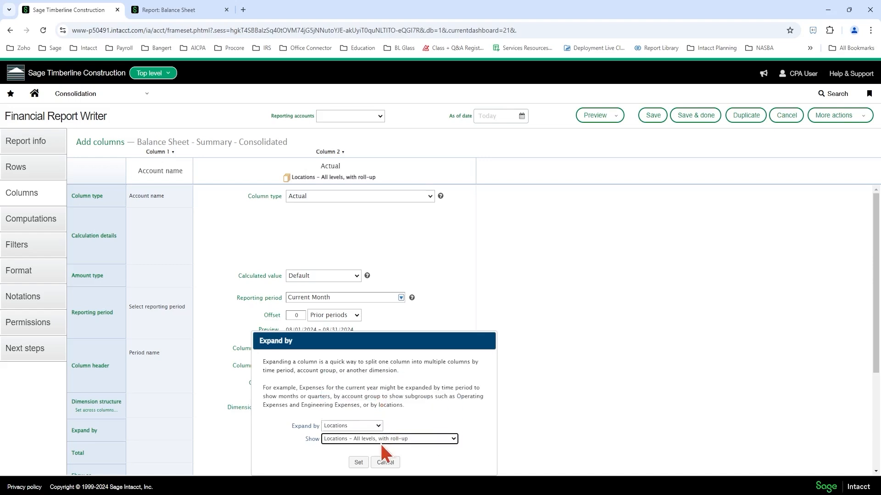
left_click(358, 462)
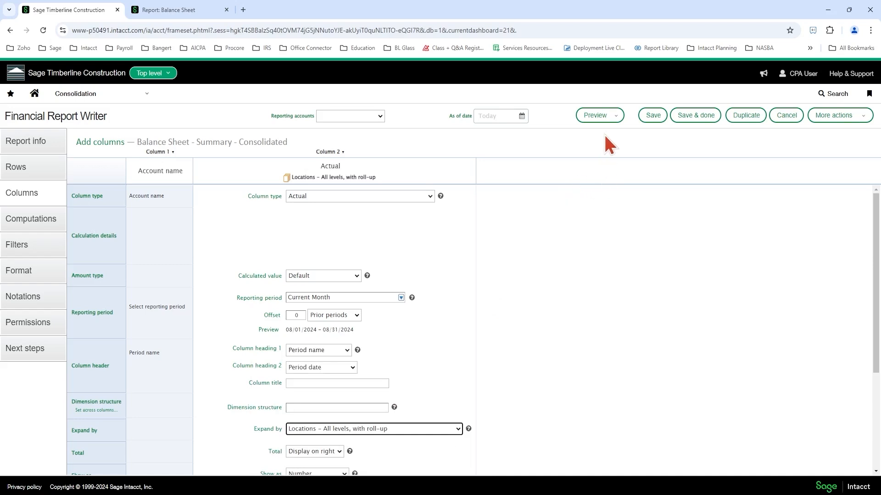
left_click(612, 118)
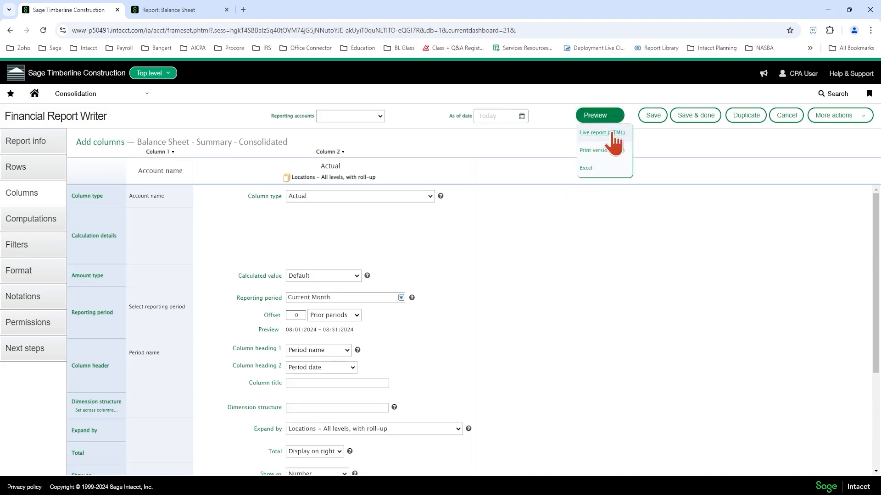
left_click(613, 133)
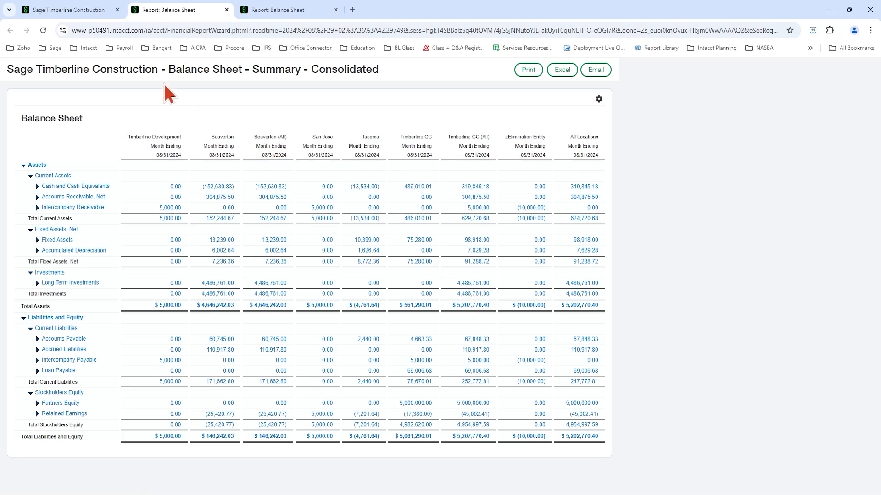
- Back in the report writer, expand the Actual column by Locations – All levels, with individual balance, and preview the live HTML report
left_click(88, 11)
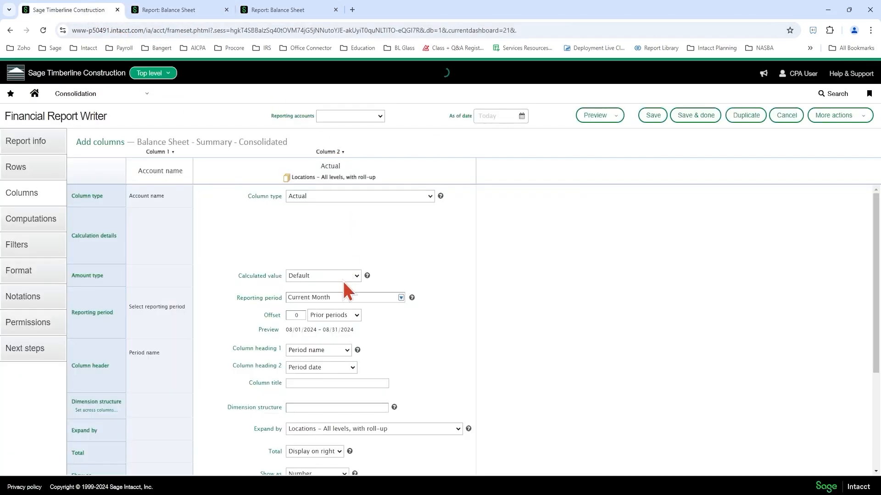
left_click(405, 423)
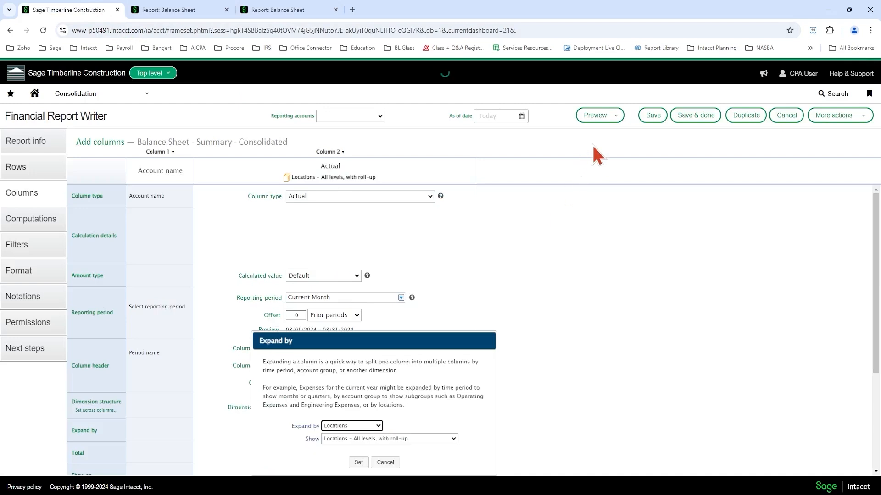
left_click(418, 439)
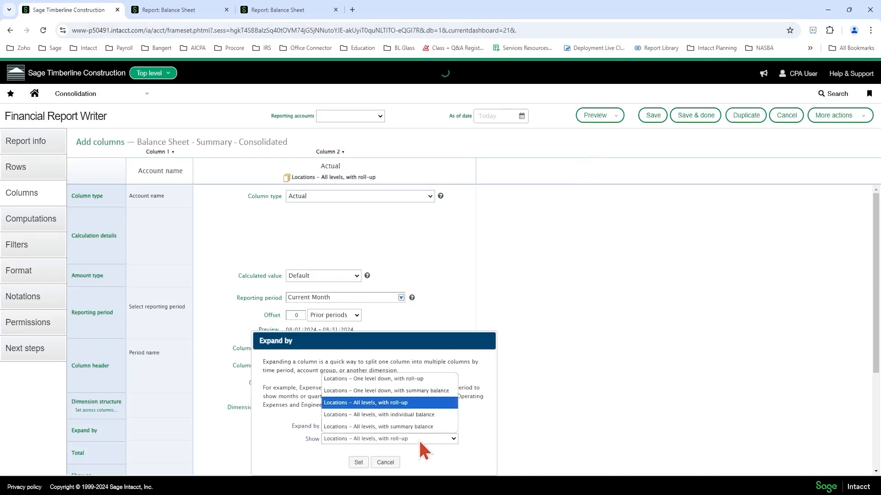
left_click(429, 415)
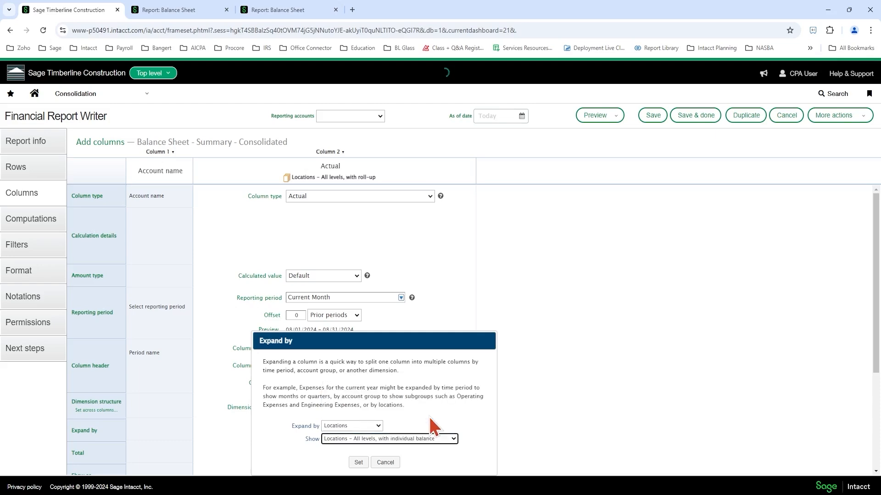
left_click(358, 463)
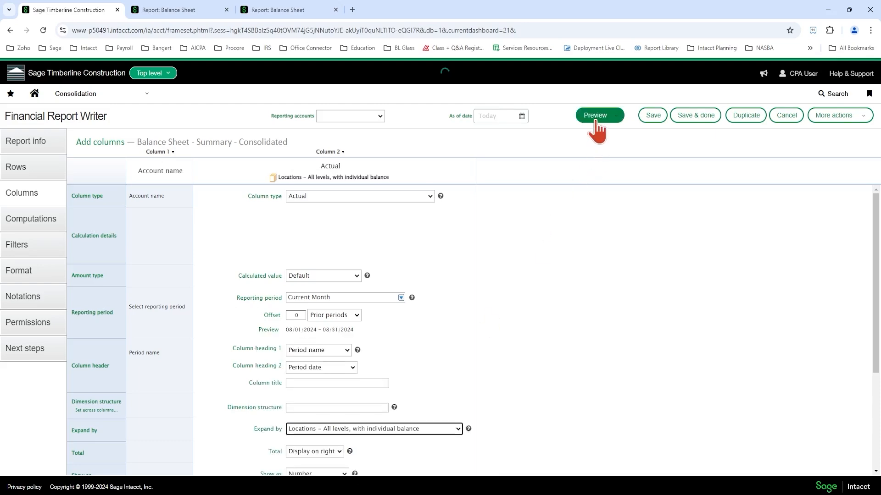
left_click(596, 120)
left_click(597, 134)
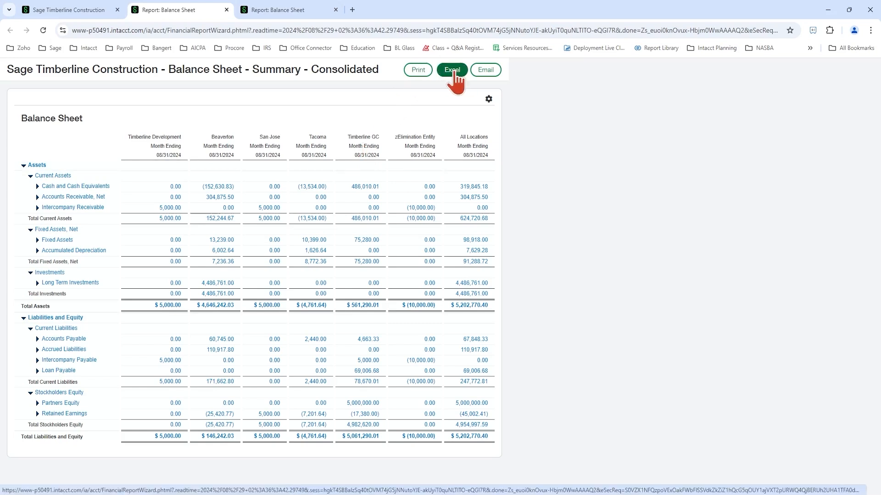
- Open the print version of the consolidated balance sheet, and view the other open balance sheet report
left_click(420, 71)
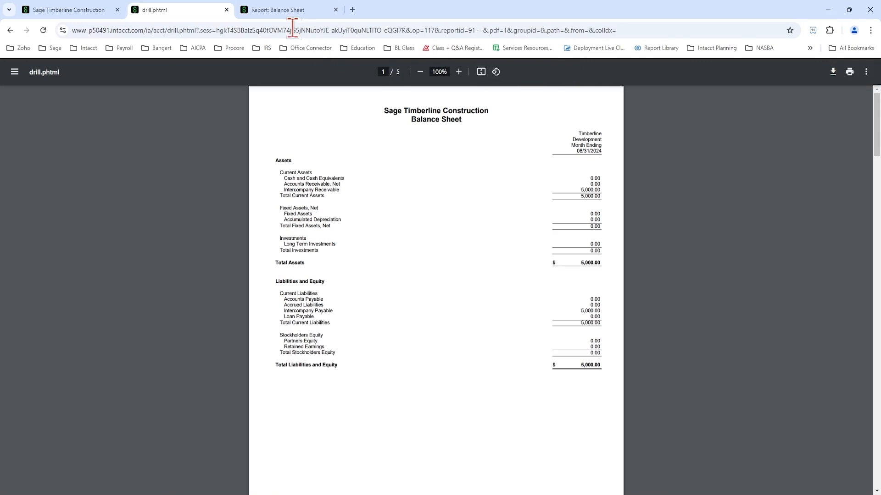
left_click(288, 10)
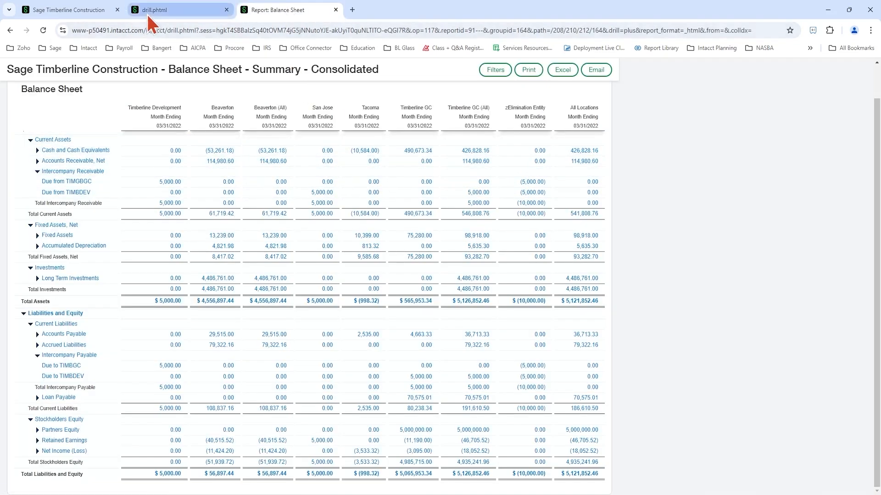
- Return to the Consolidation module's financial reports list and open the Profit and Loss - Detail Consolidated report for editing
left_click(97, 12)
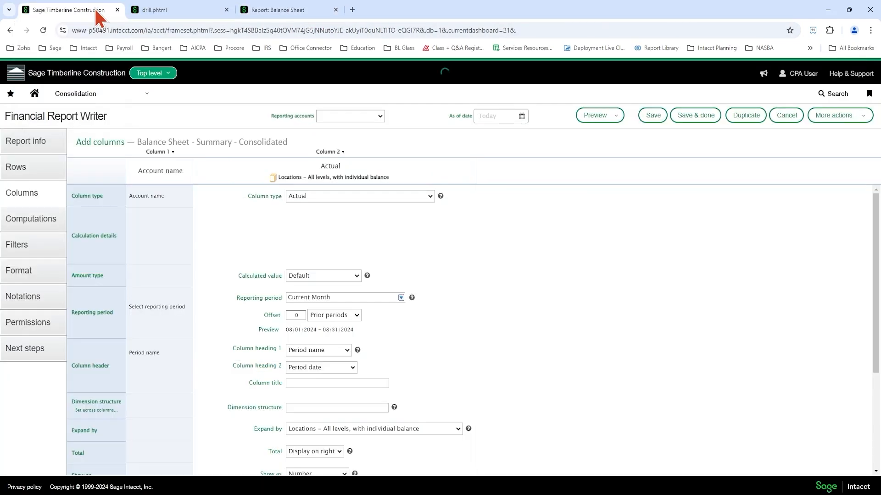
left_click(105, 94)
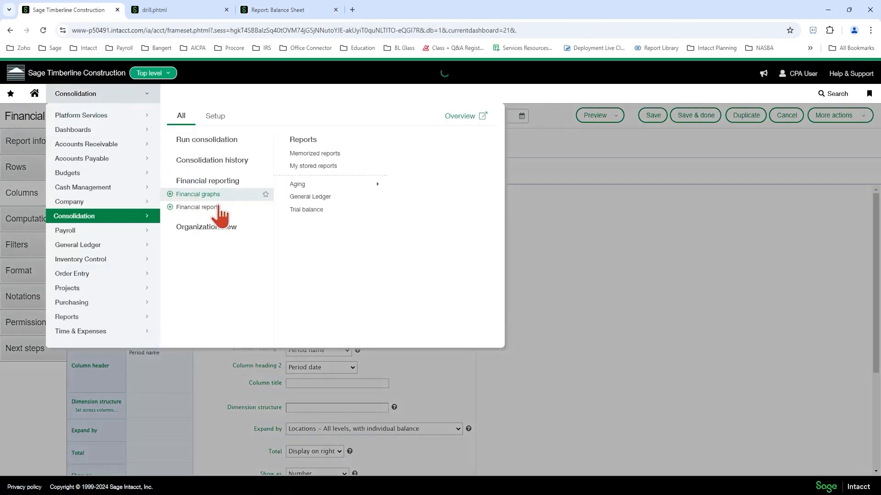
left_click(219, 208)
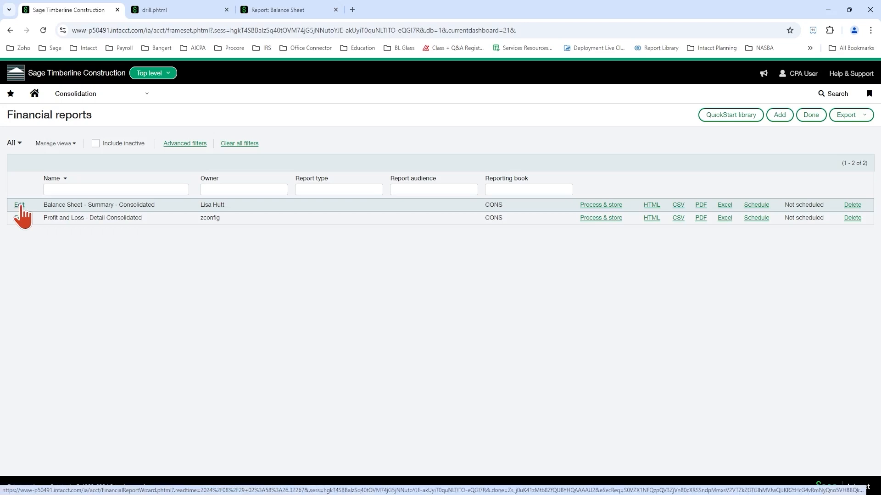
left_click(83, 94)
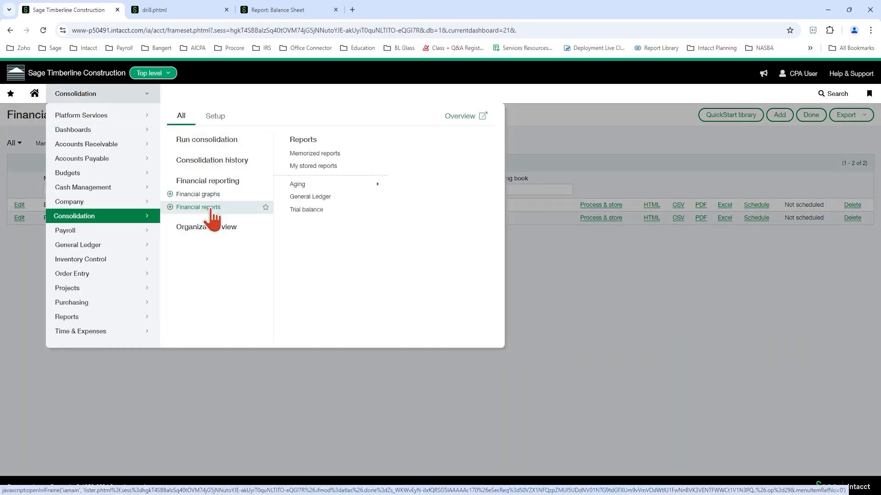
left_click(335, 368)
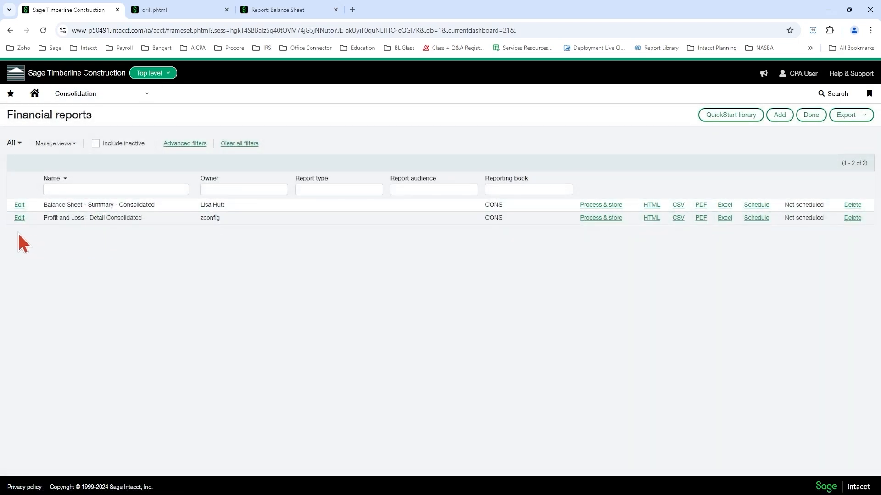
left_click(20, 219)
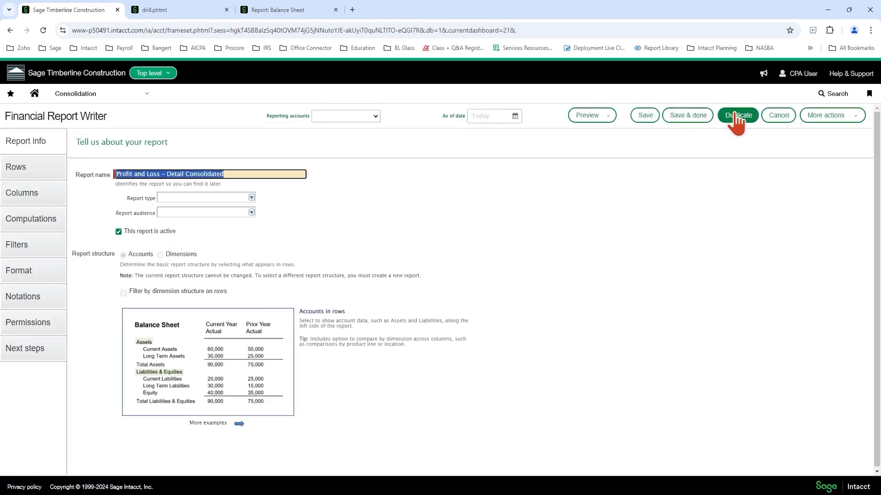
left_click(631, 250)
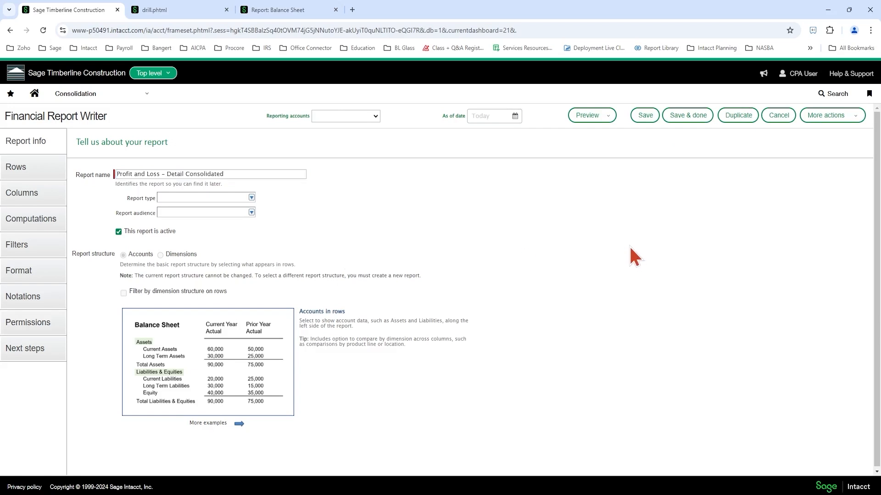